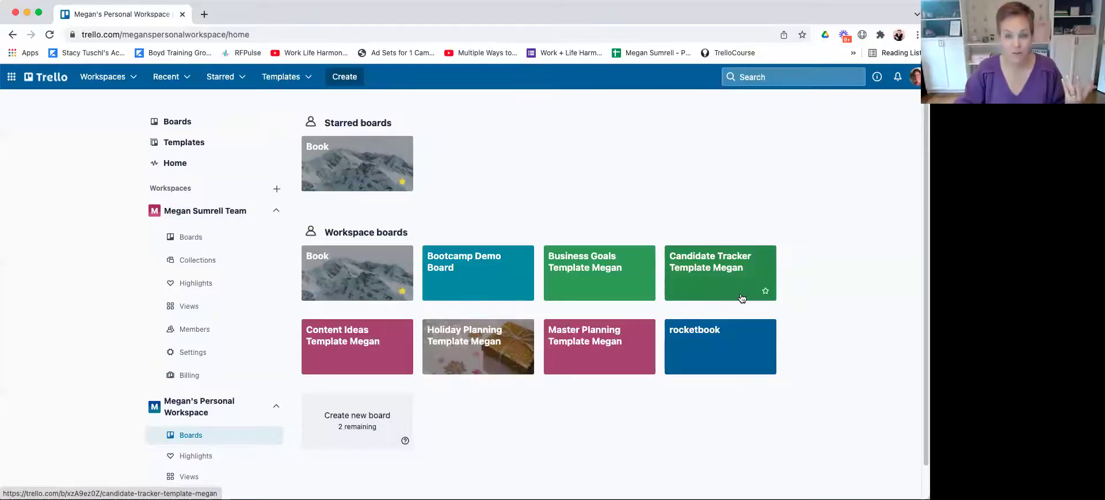
# Create a new board titled 'Ditch The Overwhelm'.
pyautogui.click(351, 424)
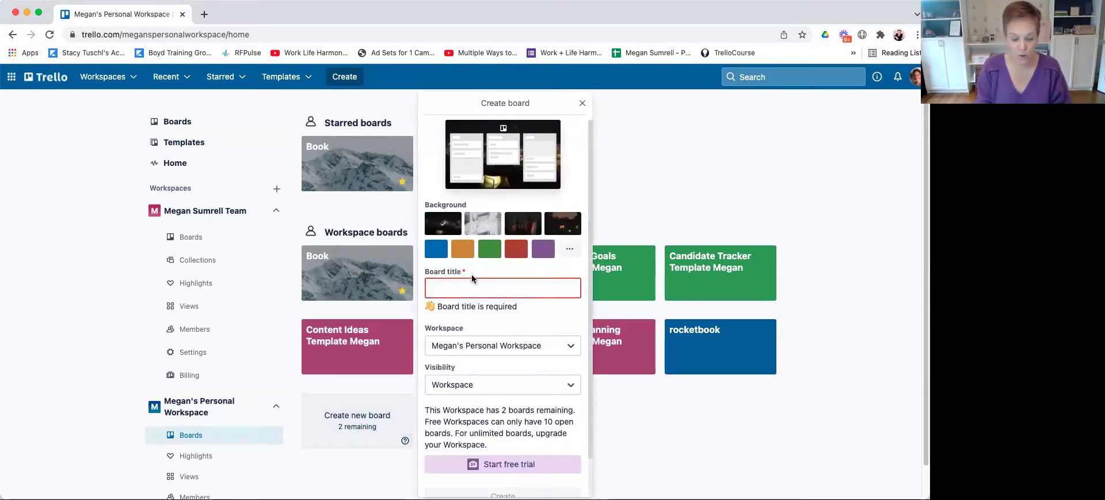
pyautogui.write('Ditch The Overwhelm')
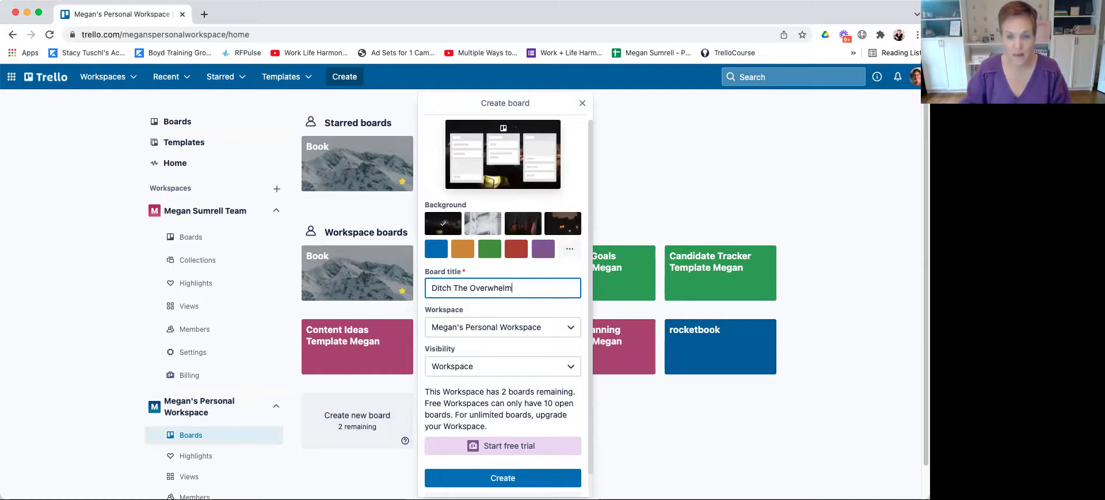
pyautogui.click(514, 477)
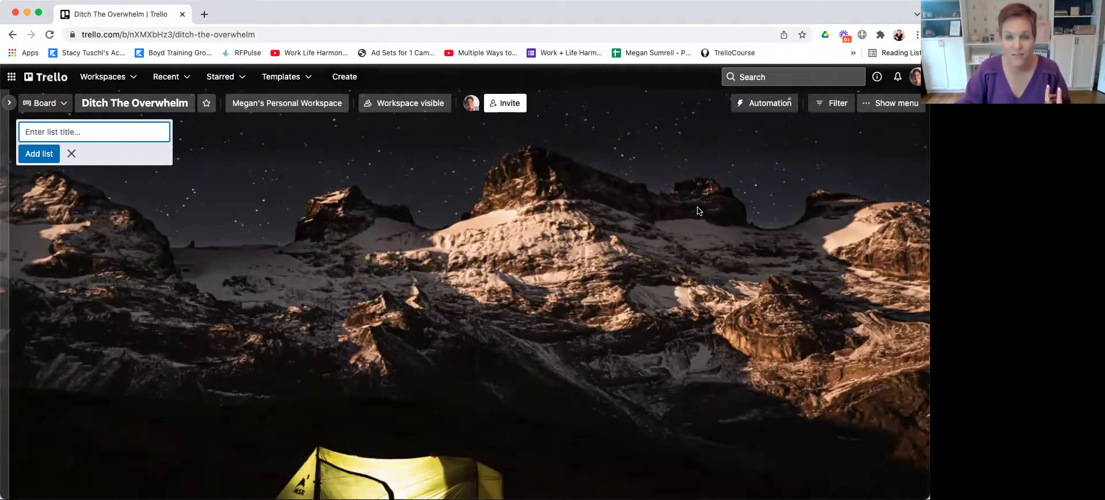
# Replace the mountain photo background with the solid pink colour and begin a new list.
pyautogui.click(888, 109)
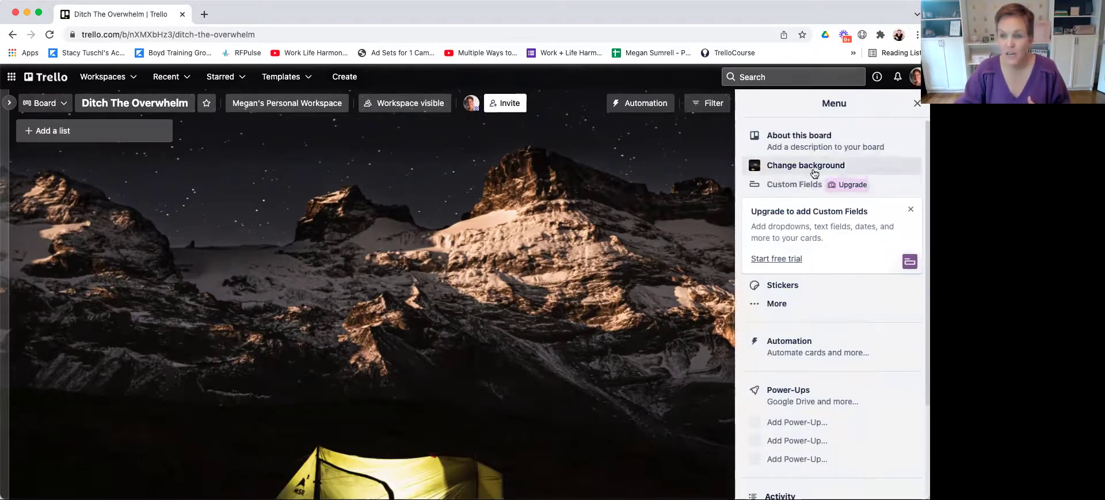
pyautogui.click(812, 168)
pyautogui.click(872, 167)
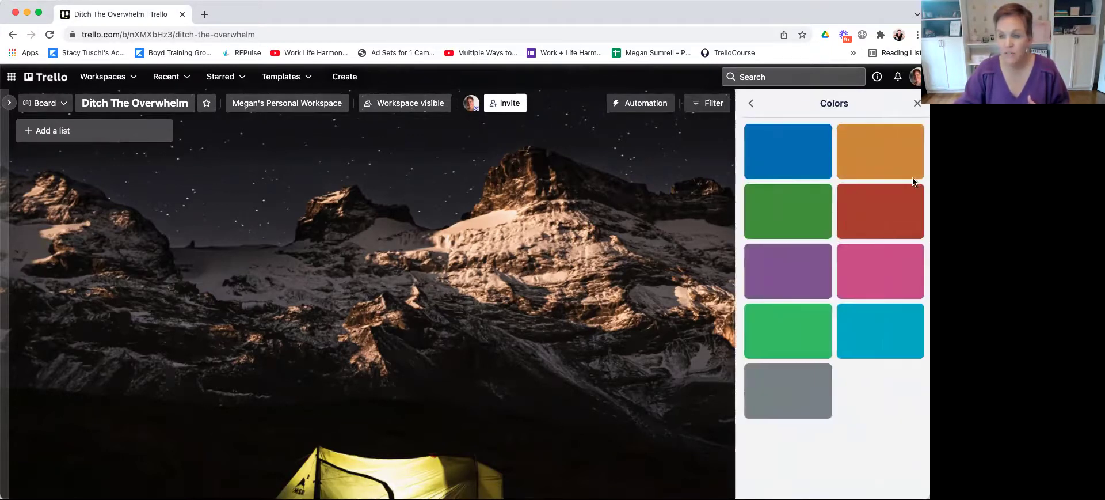
pyautogui.click(880, 293)
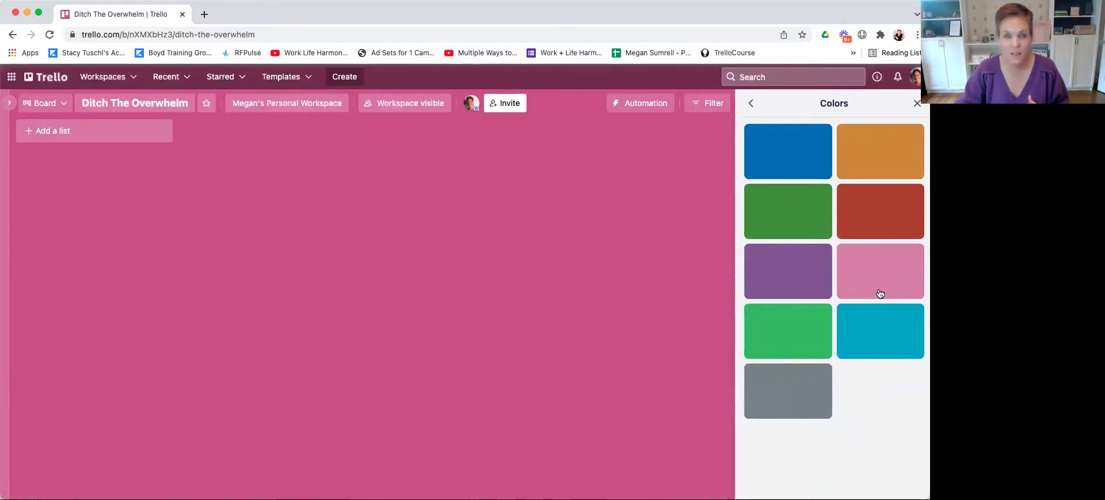
pyautogui.click(751, 104)
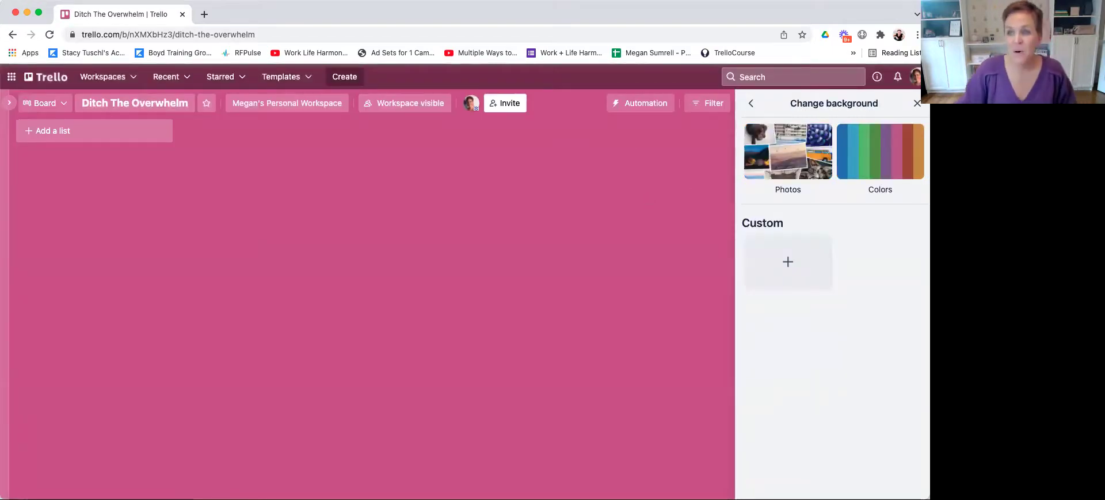
pyautogui.click(918, 103)
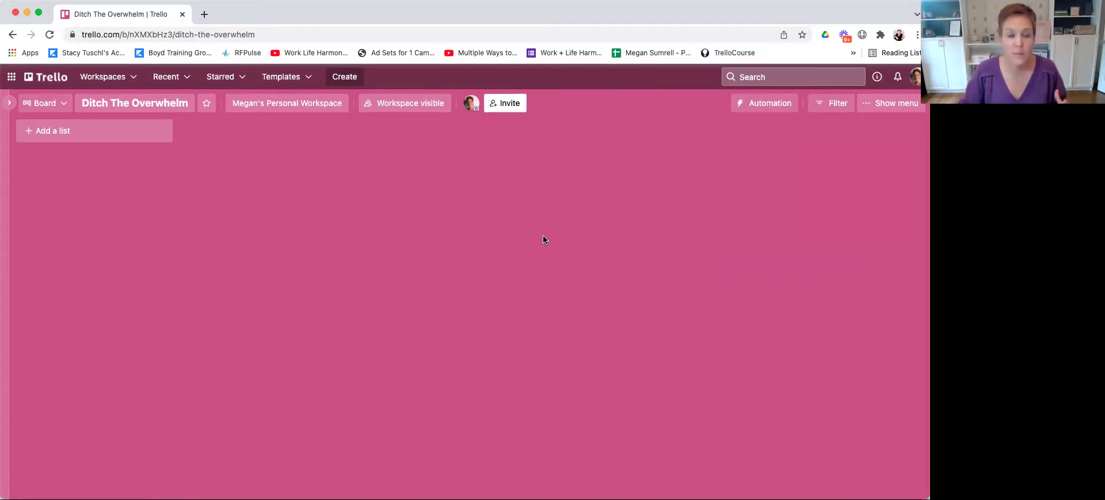
pyautogui.click(100, 137)
# Add a 'Brain Dump' list and start its first card.
pyautogui.write('Brain')
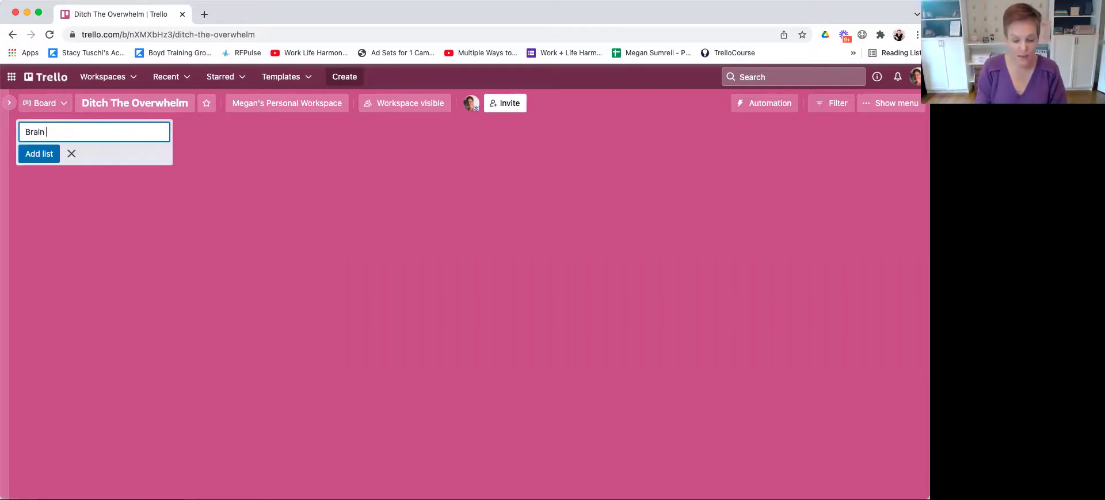
pyautogui.write(' Dump')
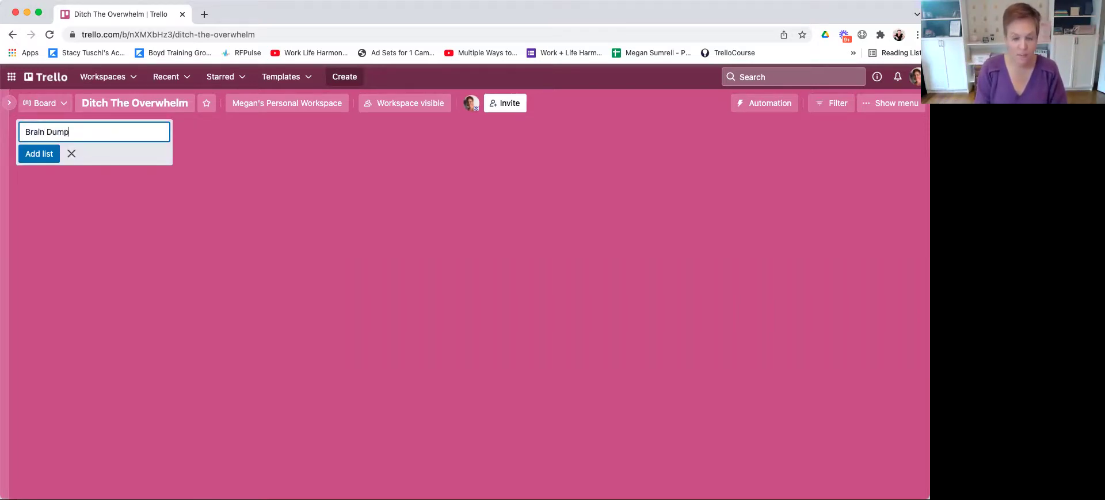
pyautogui.press('Return')
pyautogui.click(53, 150)
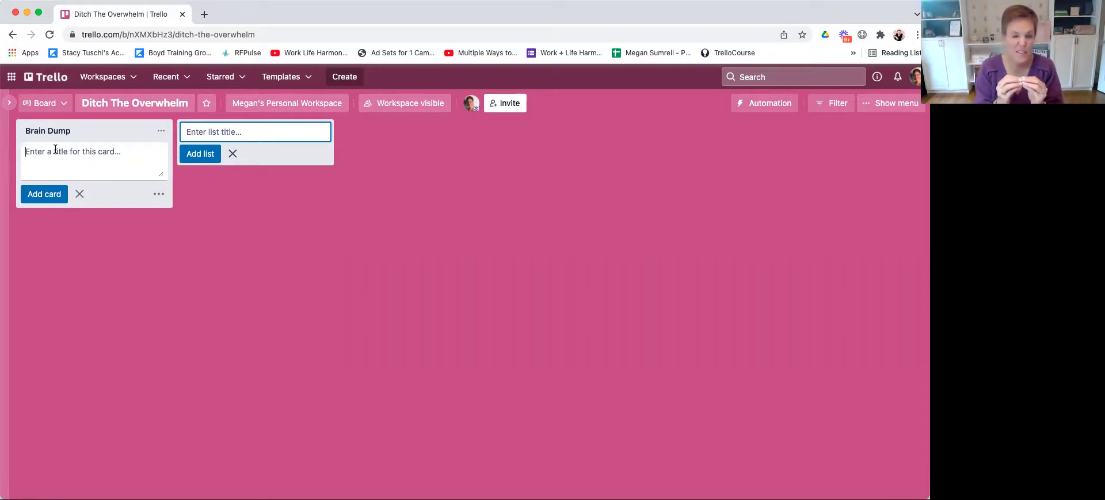
# Add Laundry, gorcery, menu planning and unpack cards to Brain Dump.
pyautogui.write('L')
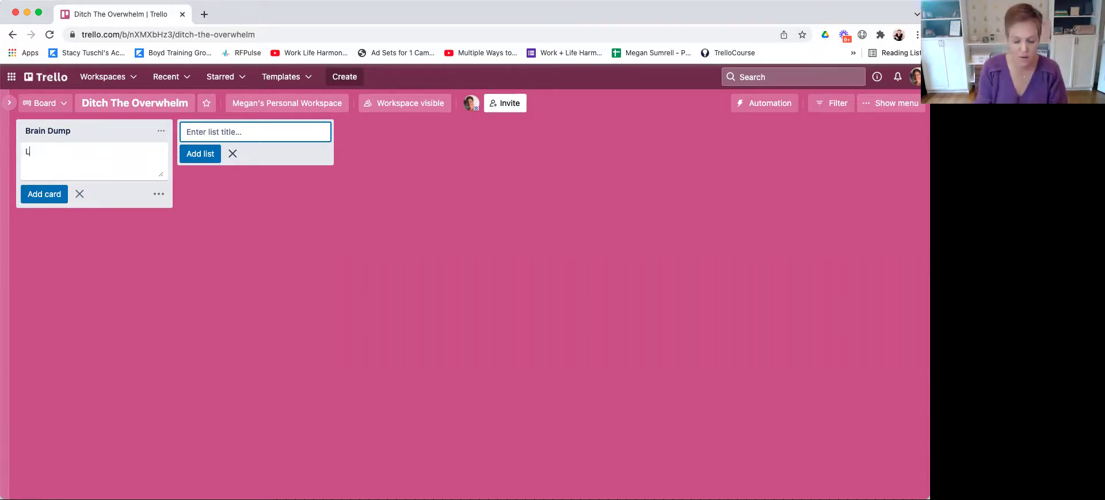
pyautogui.write('aundry')
pyautogui.press('Return')
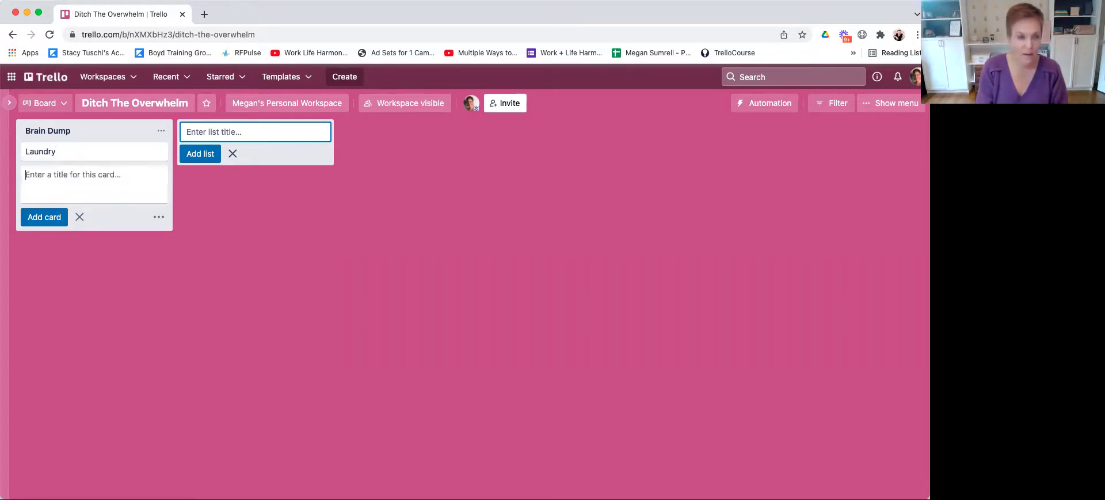
pyautogui.write('men')
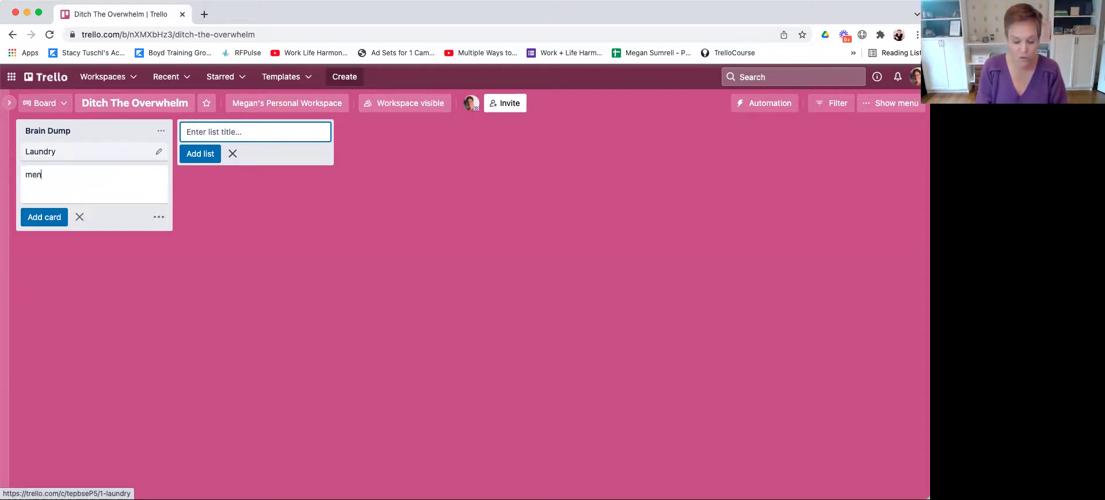
pyautogui.write('us pl')
pyautogui.press('BackSpace')
pyautogui.press('BackSpace')
pyautogui.press('BackSpace')
pyautogui.press('BackSpace')
pyautogui.press('BackSpace')
pyautogui.press('BackSpace')
pyautogui.press('BackSpace')
pyautogui.press('BackSpace')
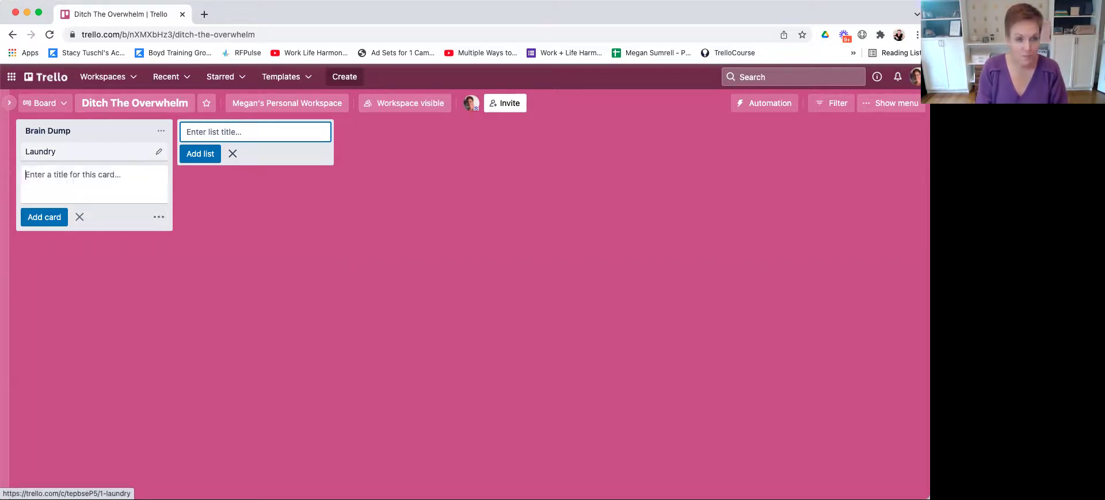
pyautogui.write('gorcery')
pyautogui.press('Return')
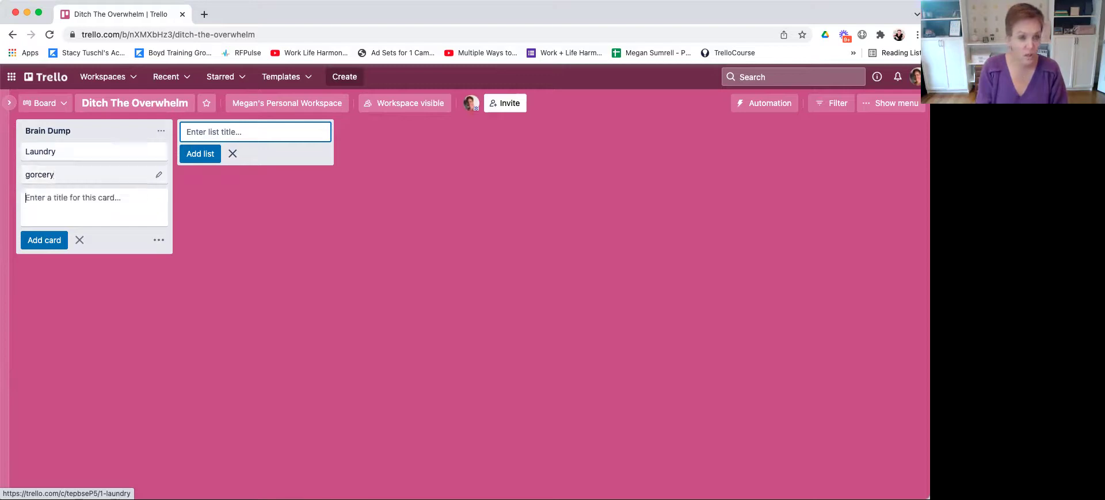
pyautogui.write('menu ')
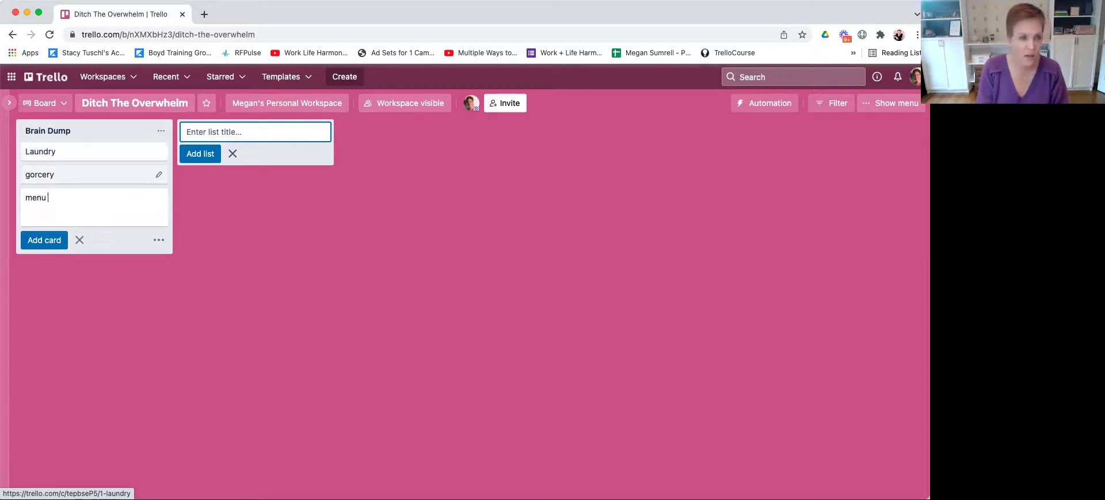
pyautogui.write('planning')
pyautogui.press('Return')
pyautogui.write('in')
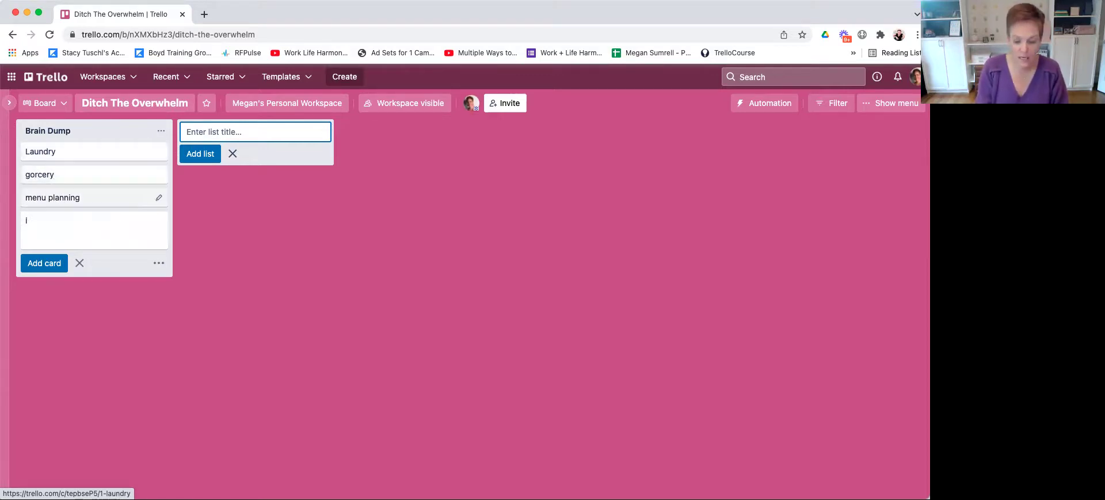
pyautogui.press('BackSpace')
pyautogui.write('unpack')
pyautogui.press('Return')
# Add emails, mail, messages, banking and school homework cards to Brain Dump.
pyautogui.write('emails')
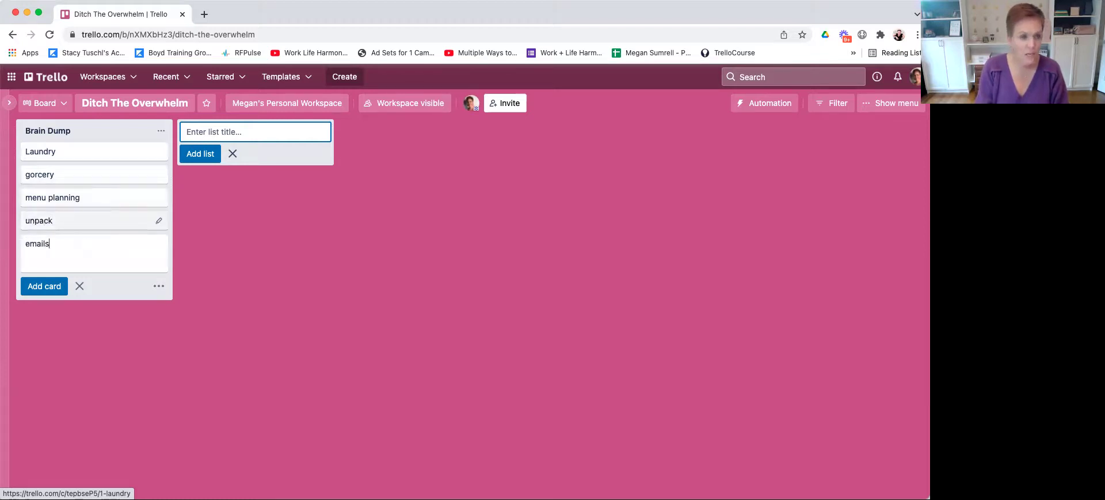
pyautogui.press('Return')
pyautogui.write('mail')
pyautogui.press('Return')
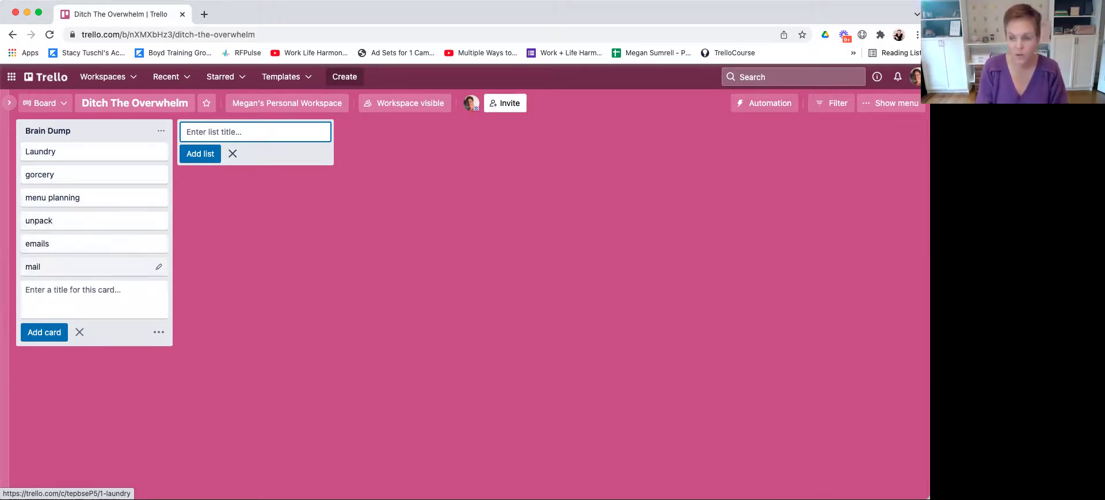
pyautogui.write('messages')
pyautogui.press('Return')
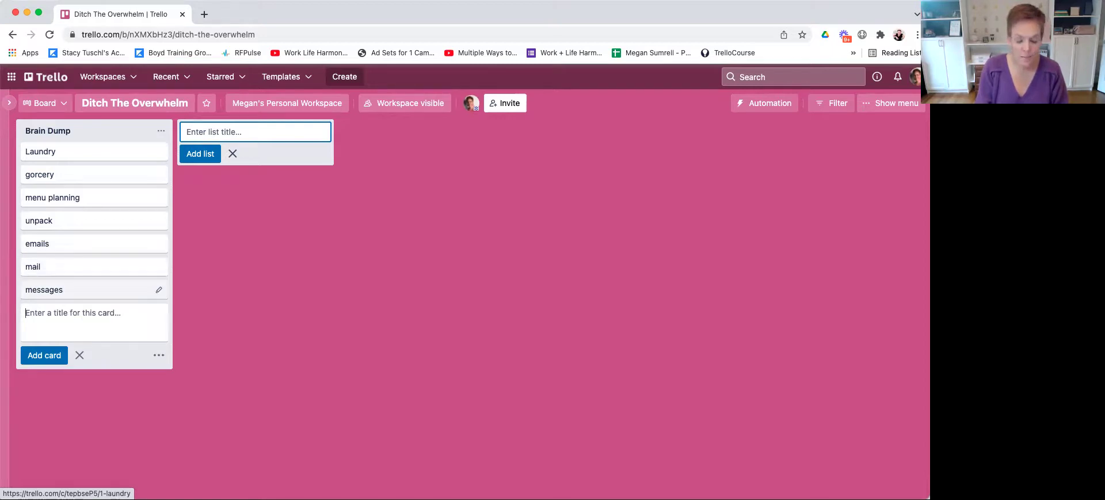
pyautogui.write('bankin')
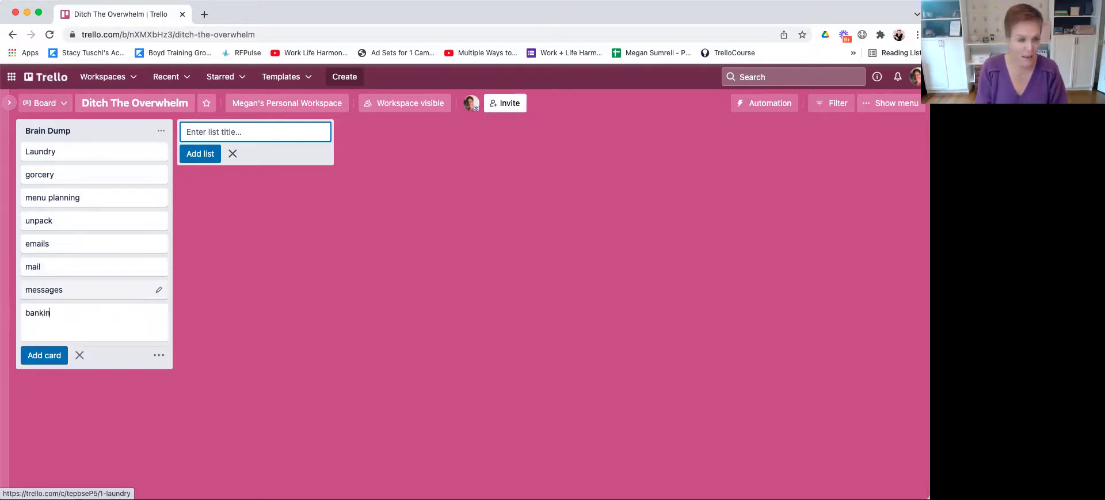
pyautogui.write('g')
pyautogui.press('Return')
pyautogui.write('schoo')
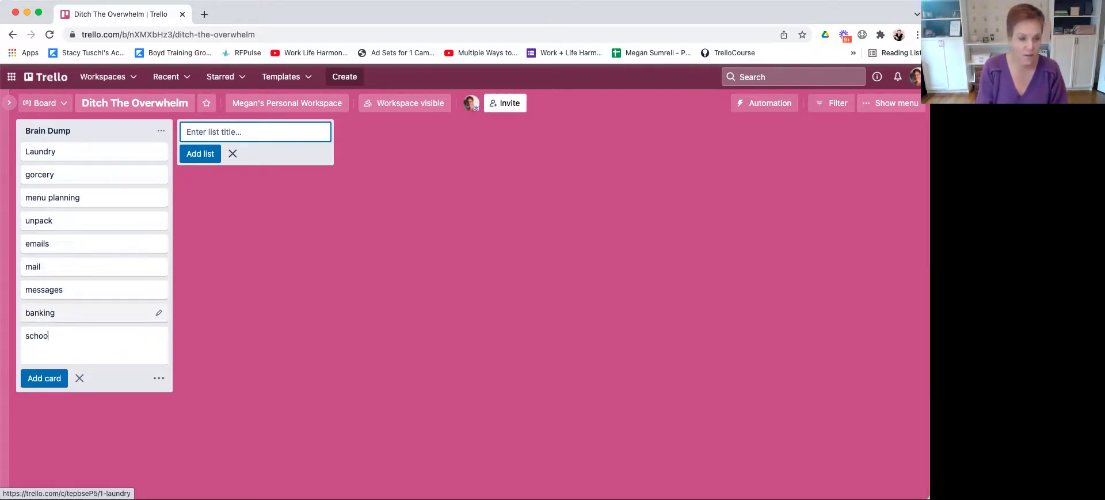
pyautogui.write('l homework')
pyautogui.press('Return')
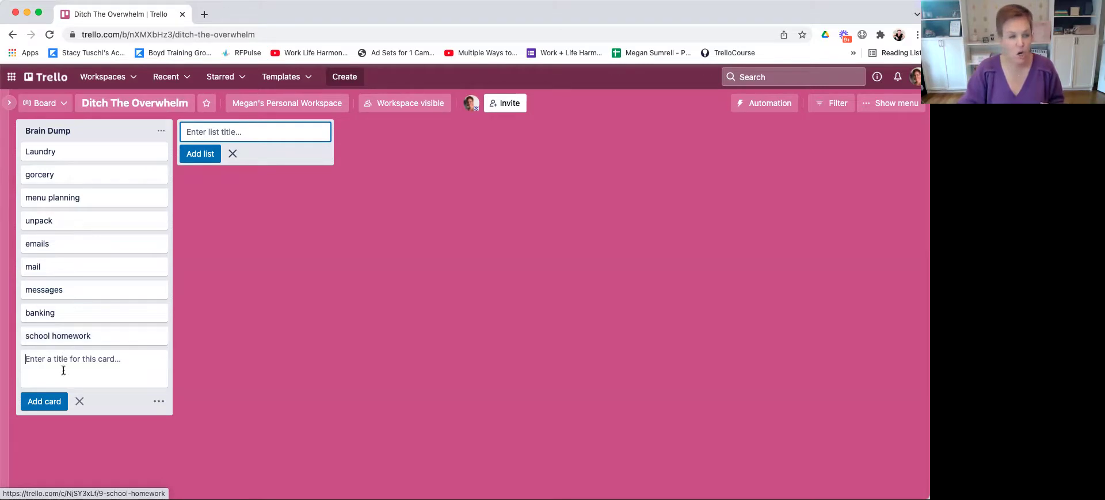
# Add project 1, project 2, proect 3 and lawn cards to the Brain Dump list.
pyautogui.write('project 1')
pyautogui.press('Return')
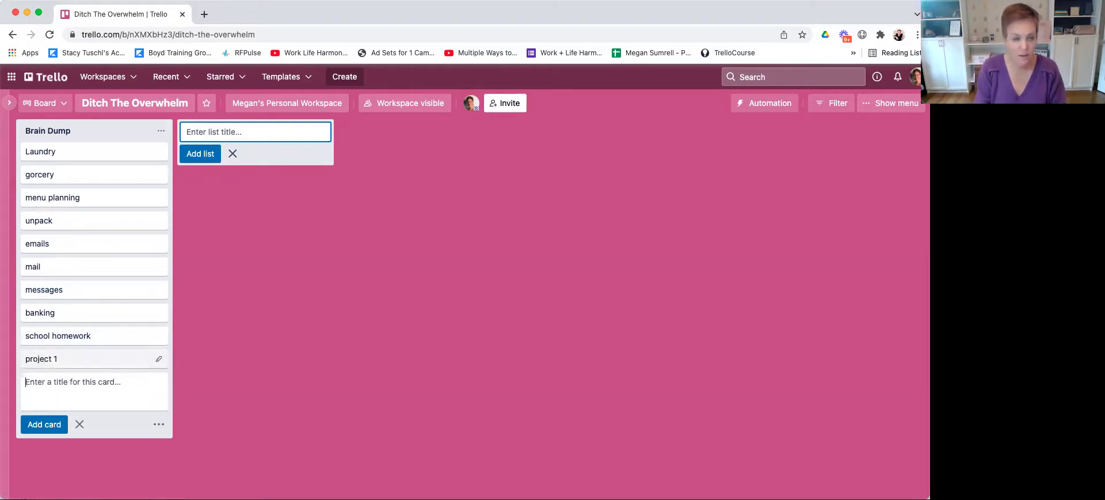
pyautogui.write('project 2')
pyautogui.press('Return')
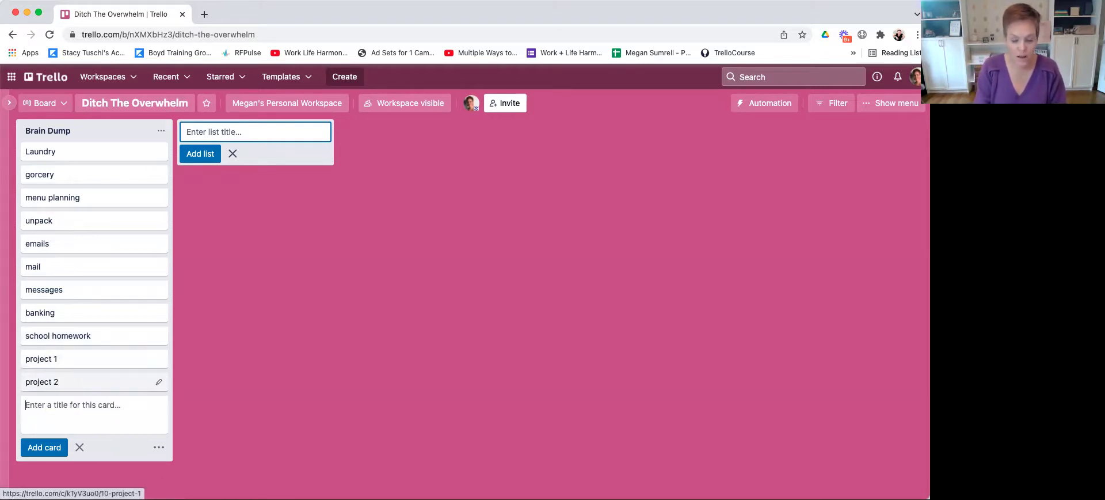
pyautogui.write('proect 3')
pyautogui.press('Return')
pyautogui.write('lawn')
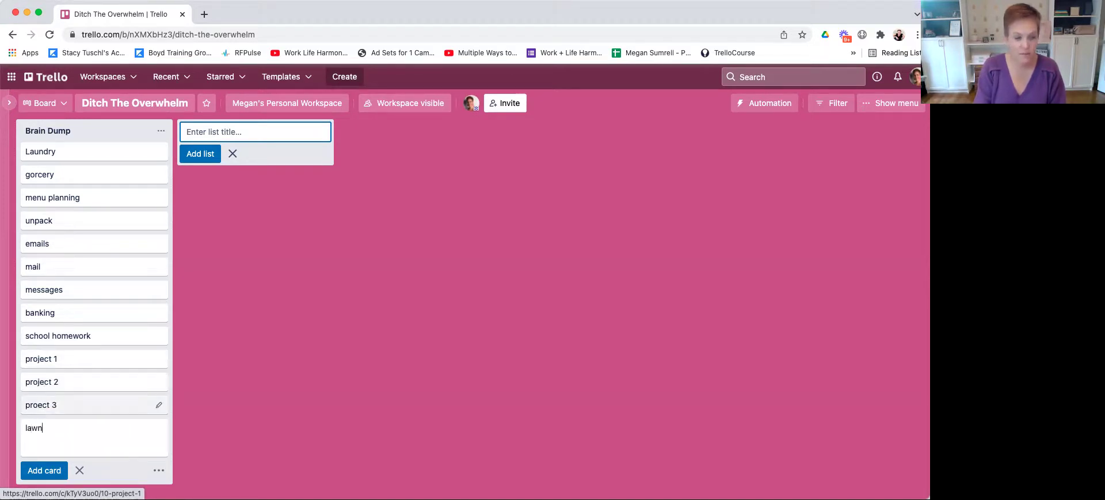
pyautogui.press('Return')
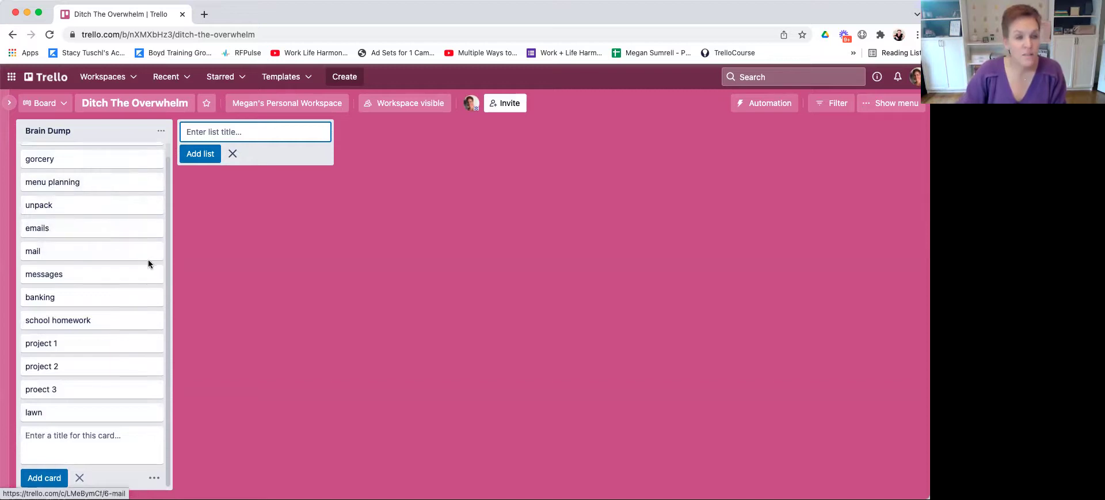
pyautogui.scroll(1, 148, 261)
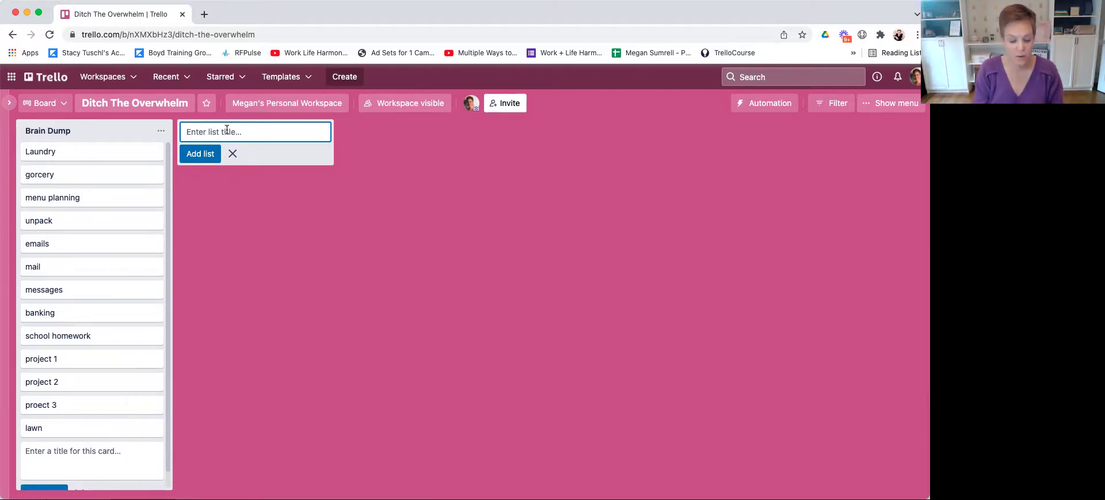
# Create the '48 hours' list and move the gorcery card into it.
pyautogui.write('48 hours')
pyautogui.press('Return')
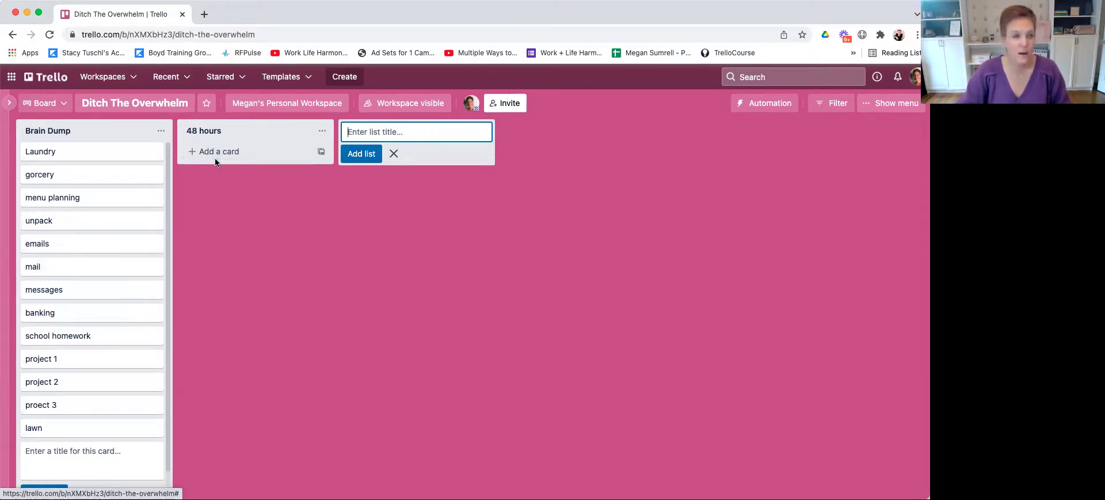
pyautogui.moveTo(46, 181); pyautogui.dragTo(195, 165)
# Drag menu planning, school homework, project 2 and unpack from Brain Dump into 48 hours.
pyautogui.moveTo(57, 177); pyautogui.dragTo(216, 176)
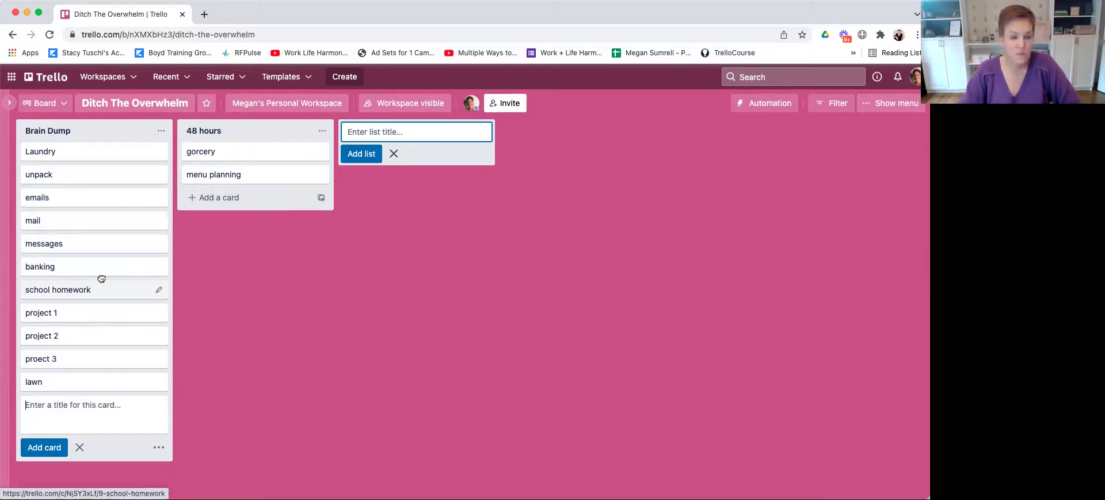
pyautogui.moveTo(102, 280); pyautogui.dragTo(247, 201)
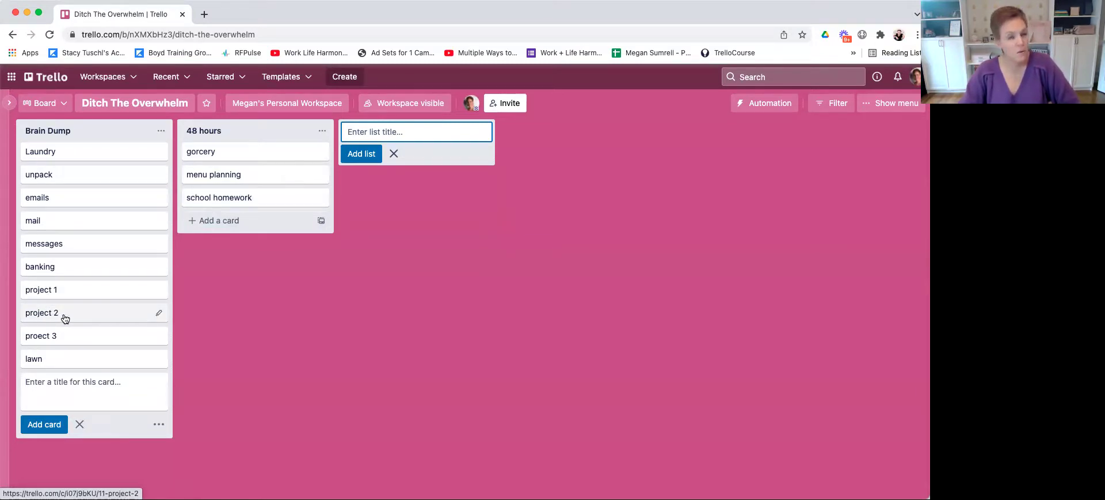
pyautogui.moveTo(65, 318); pyautogui.dragTo(232, 227)
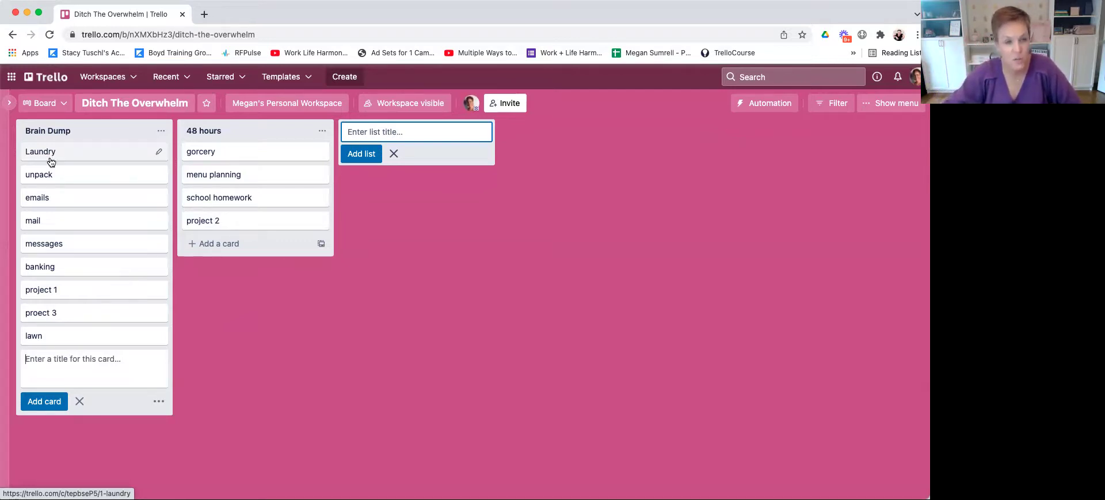
pyautogui.moveTo(36, 177); pyautogui.dragTo(200, 230)
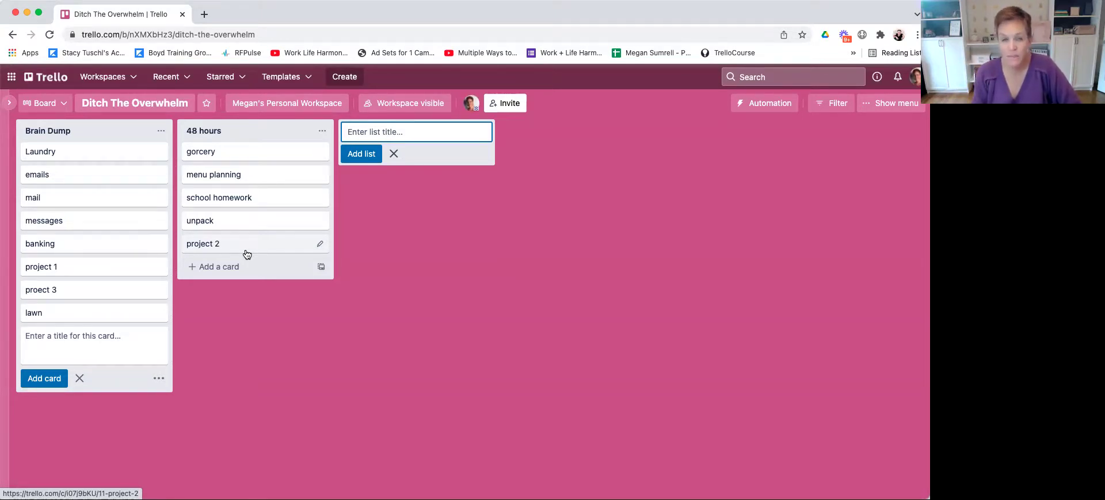
# Create a third list titled 'rest of week'.
pyautogui.click(376, 132)
pyautogui.write('rest of we')
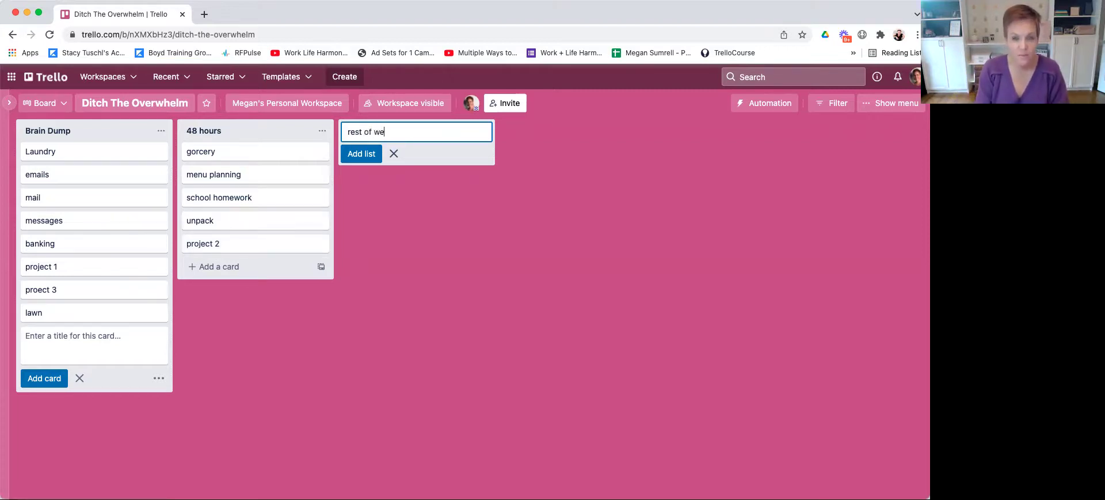
pyautogui.write('ek')
pyautogui.press('Return')
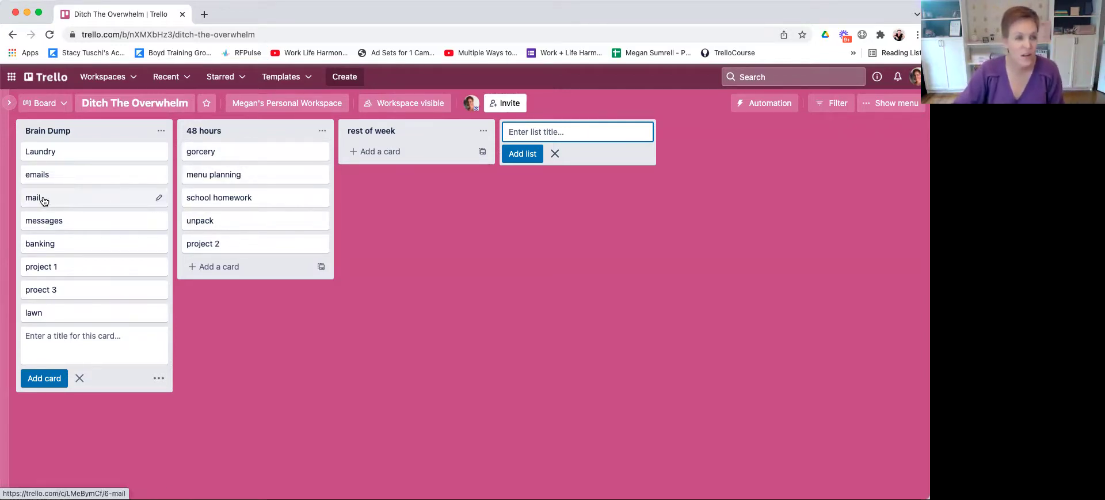
# Drag mail, emails, Laundry and project 1 to rest of week, messages to 48 hours.
pyautogui.moveTo(45, 201); pyautogui.dragTo(367, 158)
pyautogui.moveTo(86, 196); pyautogui.dragTo(219, 248)
pyautogui.moveTo(118, 175); pyautogui.dragTo(357, 175)
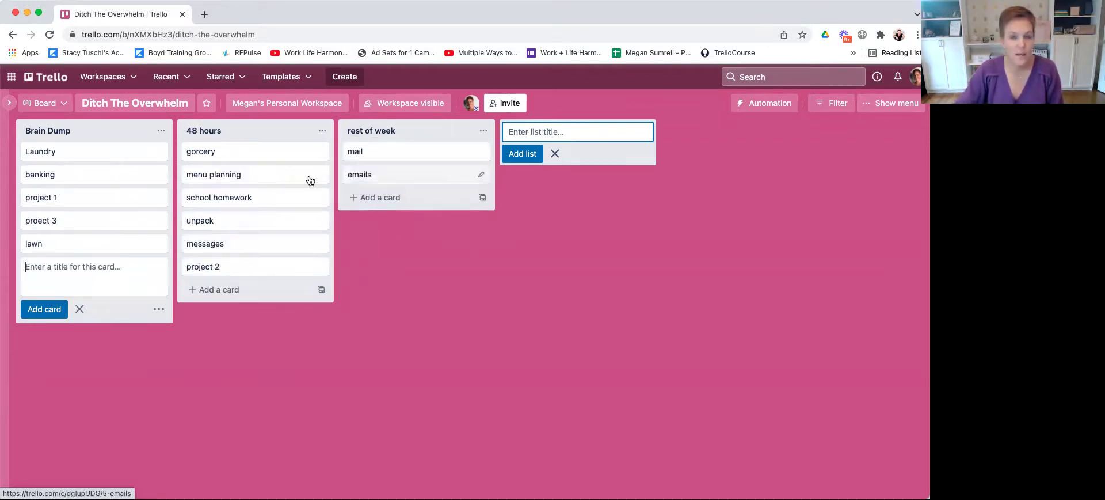
pyautogui.moveTo(44, 154); pyautogui.dragTo(365, 211)
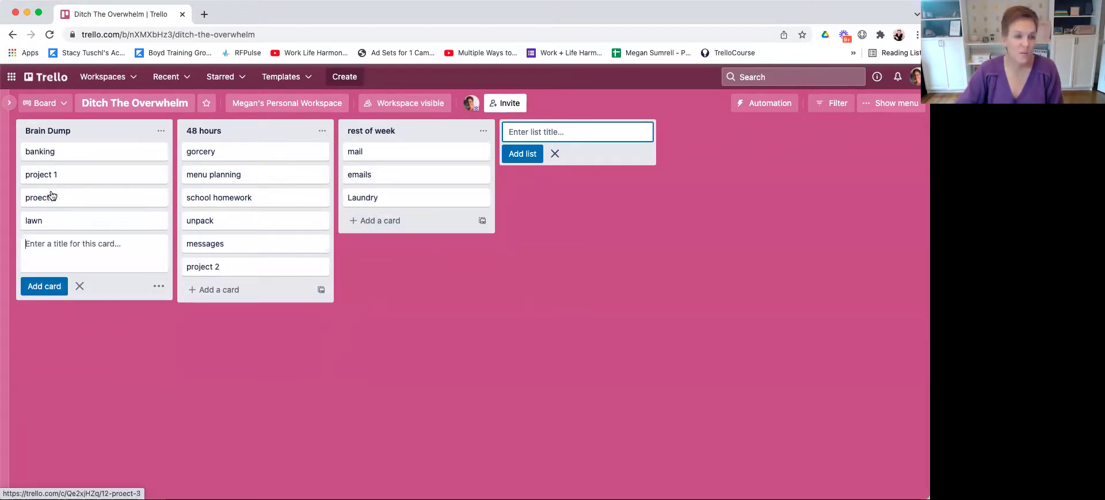
pyautogui.moveTo(91, 183); pyautogui.dragTo(415, 226)
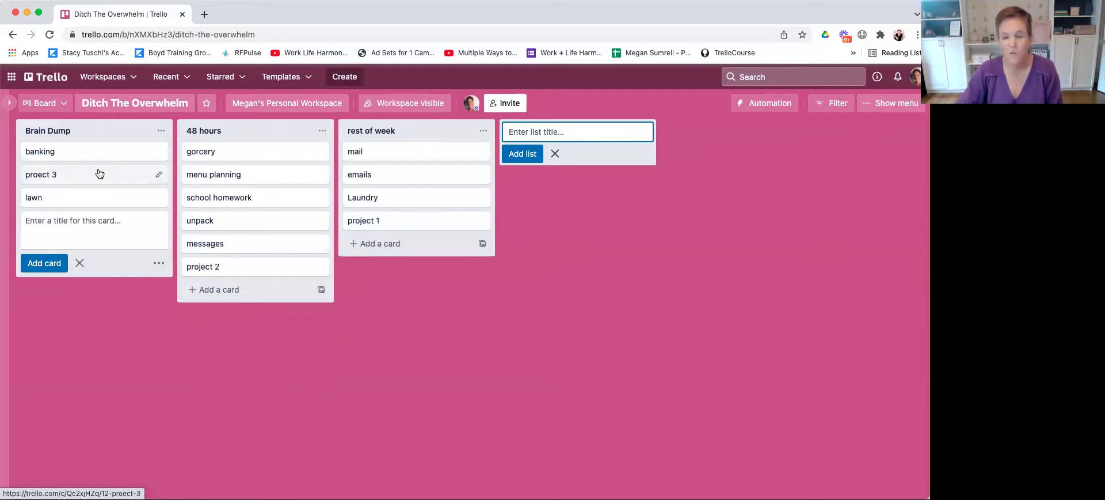